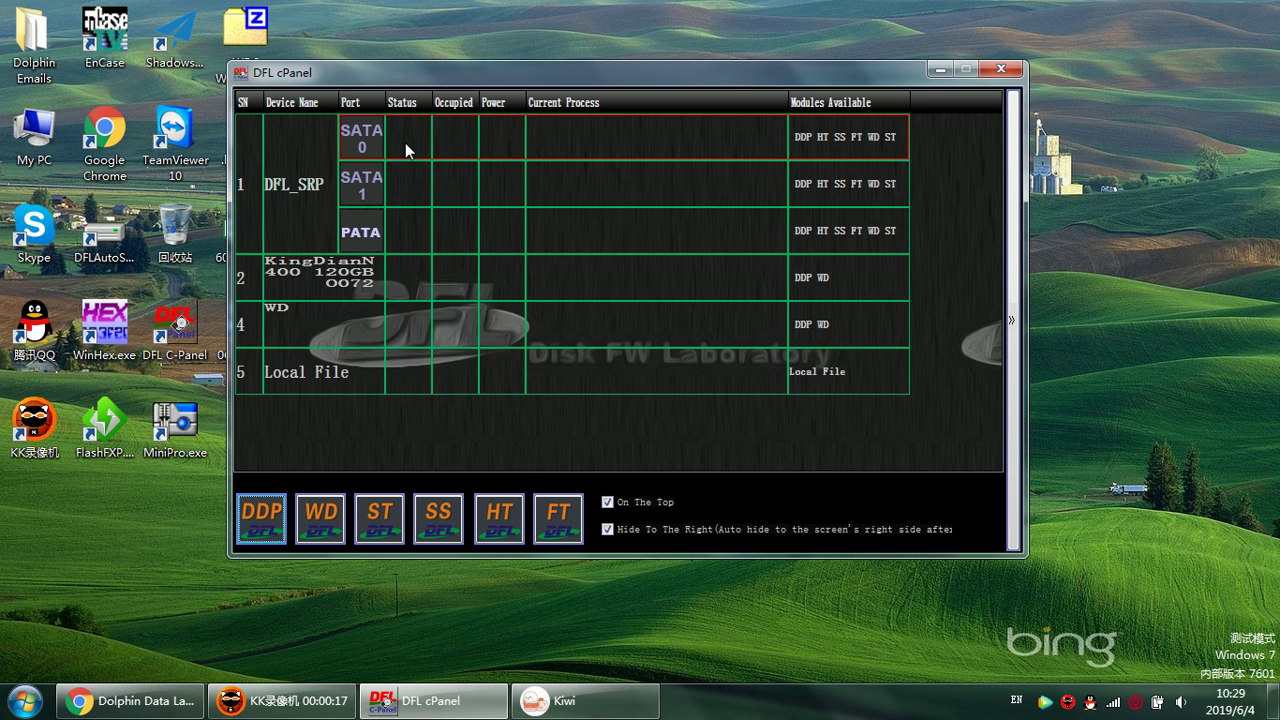
# Open the Module Available chooser for the SATA 0 port of DFL_SRP.
pyautogui.doubleClick(405, 143)
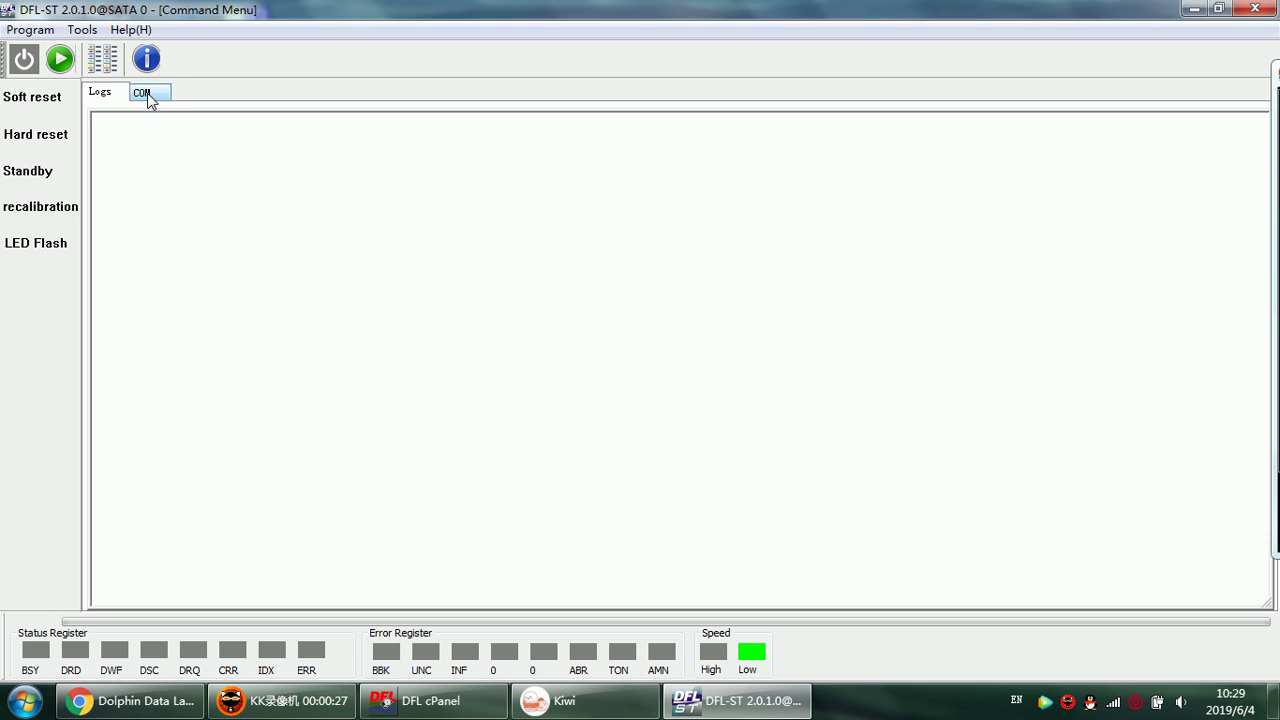
# Connect the COM terminal at 38400 baud and power on the drive.
pyautogui.click(148, 93)
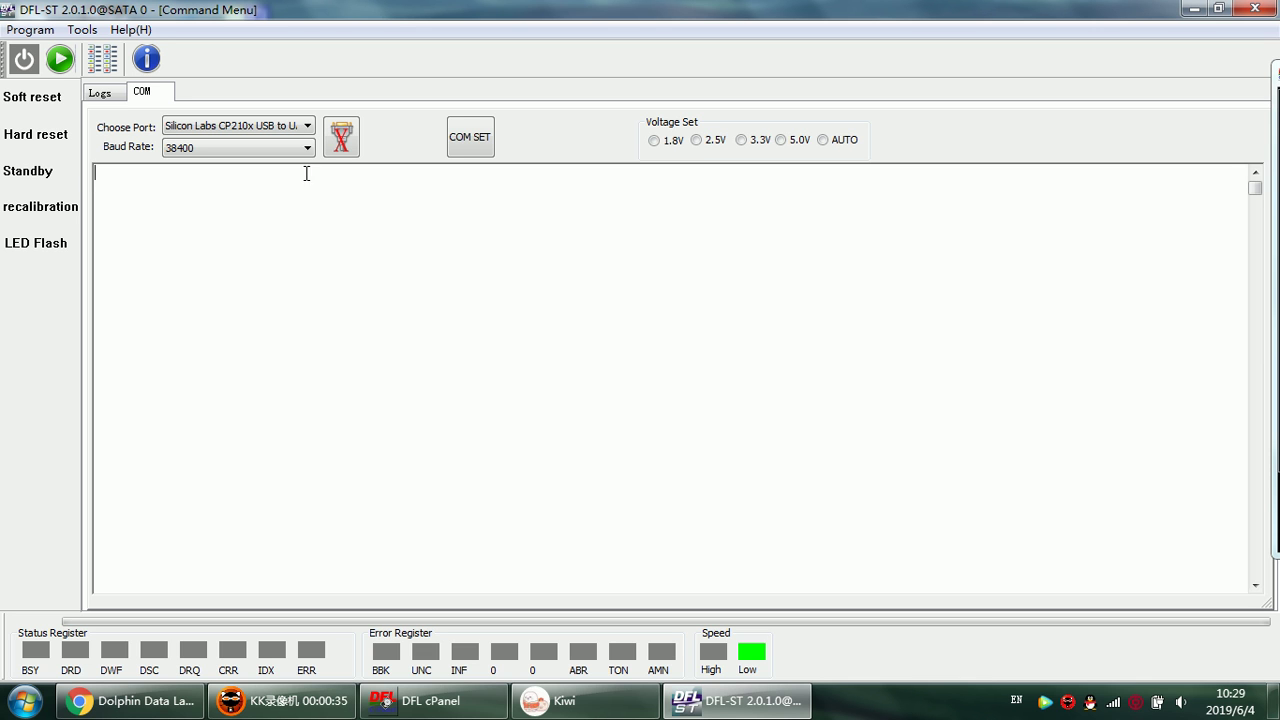
pyautogui.click(342, 142)
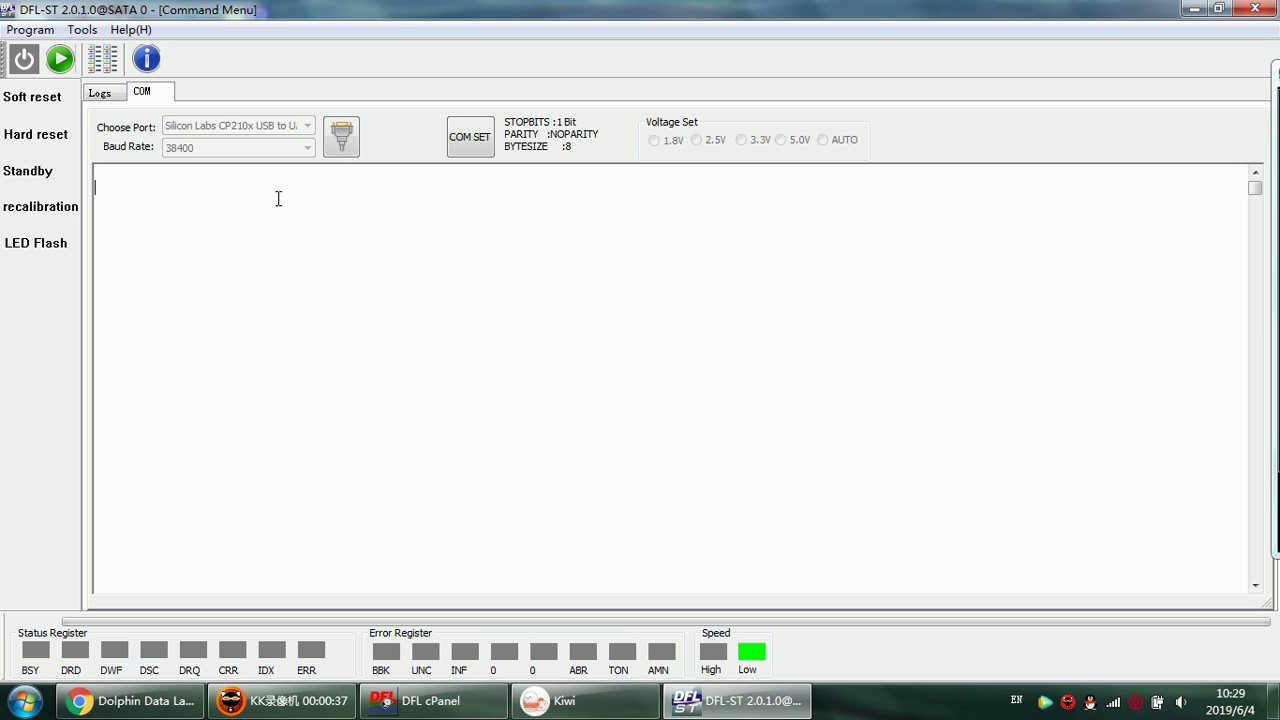
pyautogui.click(25, 62)
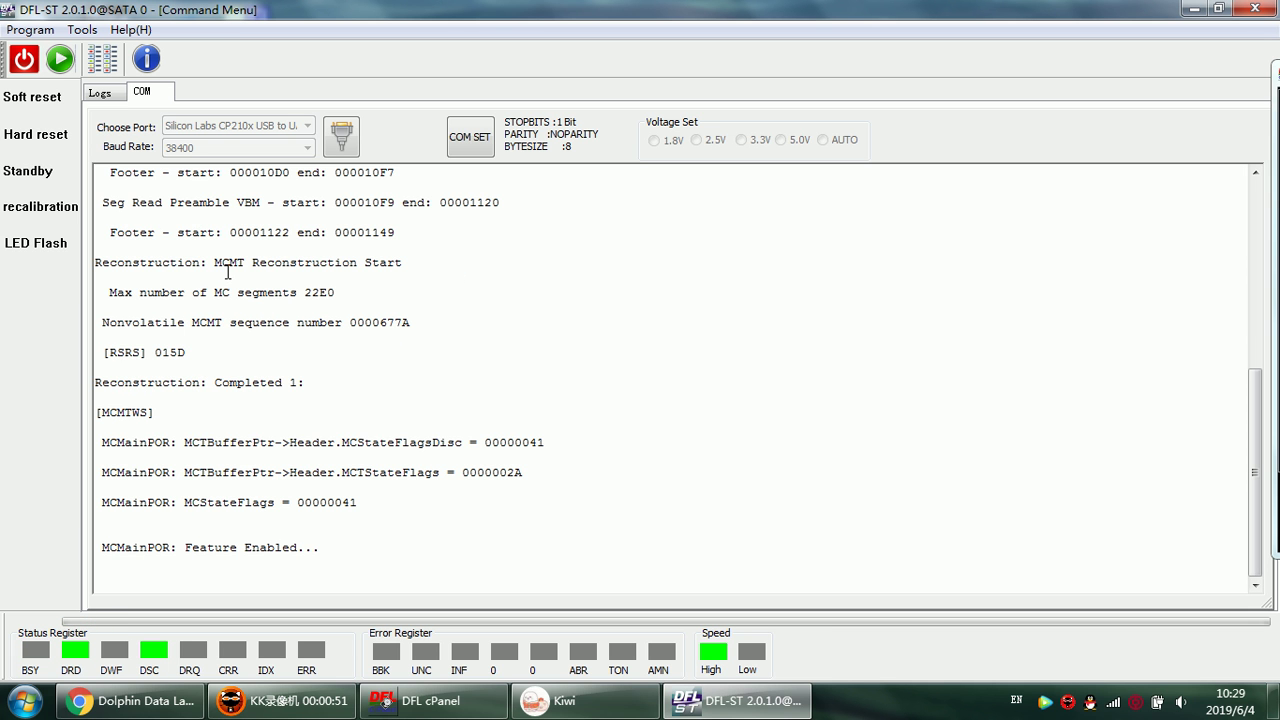
# Scroll up through the drive's boot log ending at 'MCMainPOR: Feature Enabled'.
pyautogui.scroll(2, 335, 440)
pyautogui.scroll(3, 300, 385)
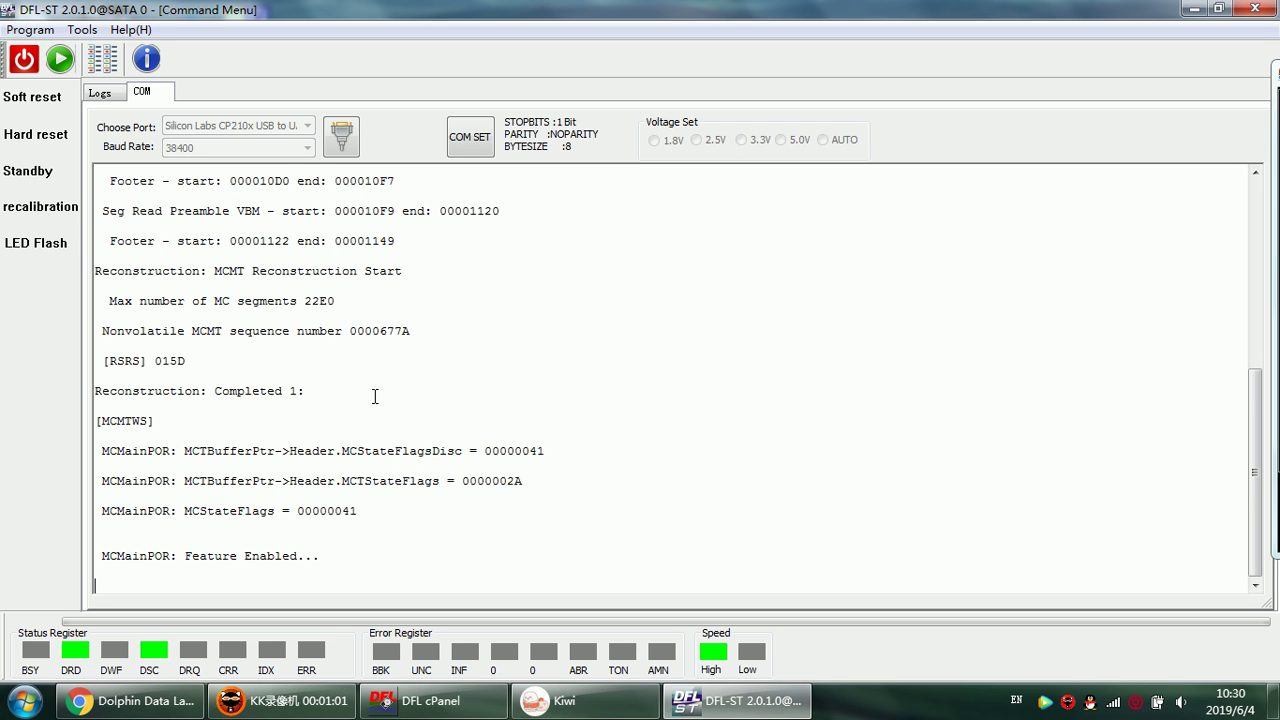
# Put the drive into ASCII Diag mode with Ctrl+Z, then ESLIP mode with Ctrl+T.
pyautogui.hotkey('ctrl', 'z')
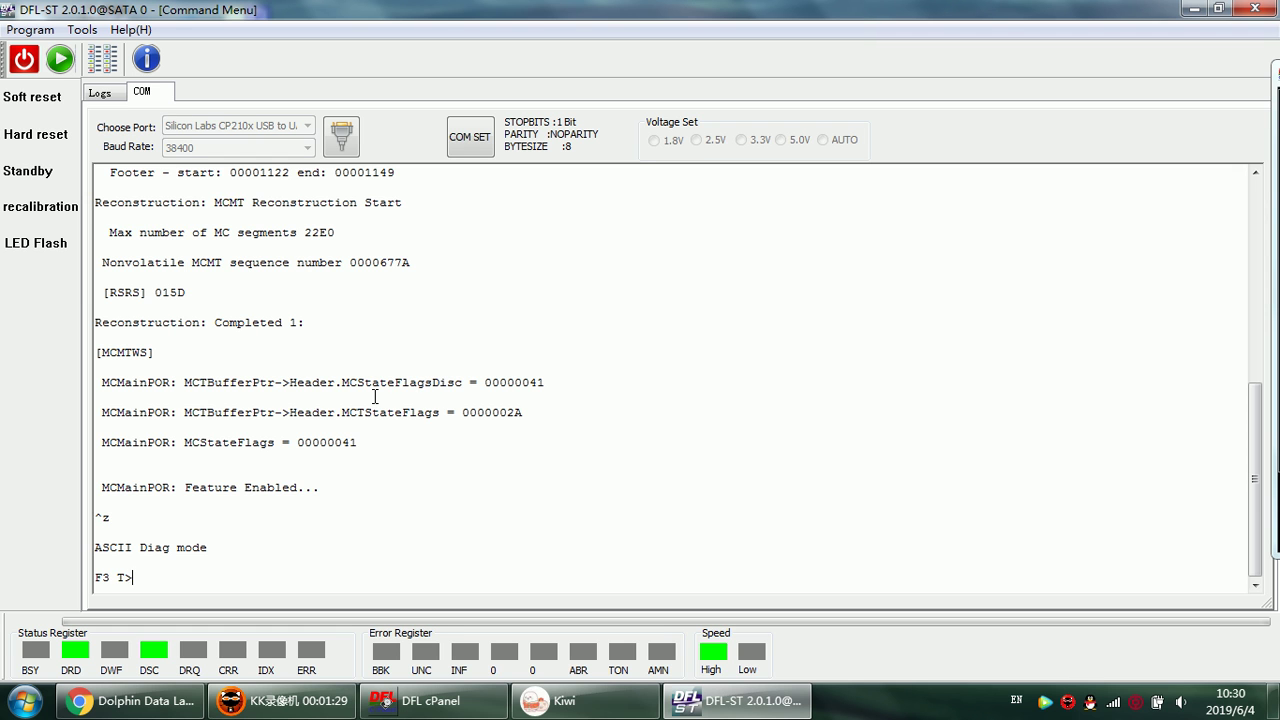
pyautogui.hotkey('ctrl', 't')
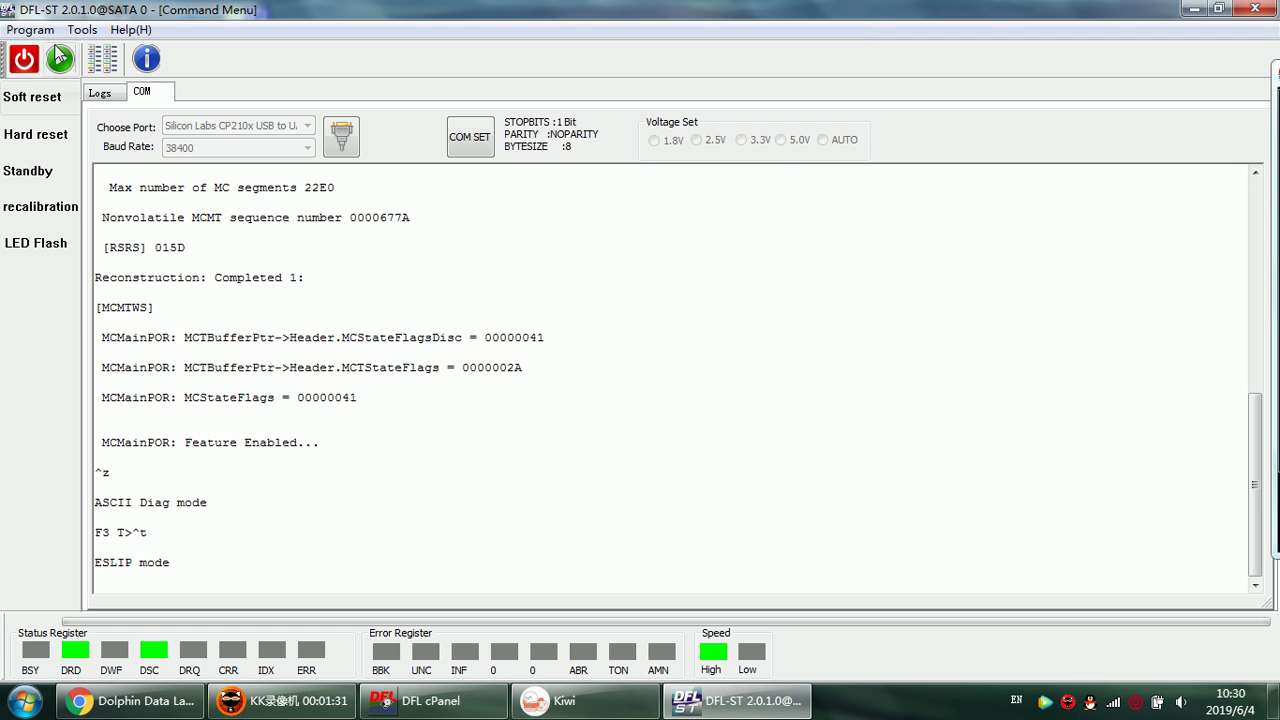
# Obtain Barracuda F3 drive details, showing ST2000DL003-9VT166, family Bogart, in the F3 view.
pyautogui.click(60, 59)
pyautogui.click(667, 347)
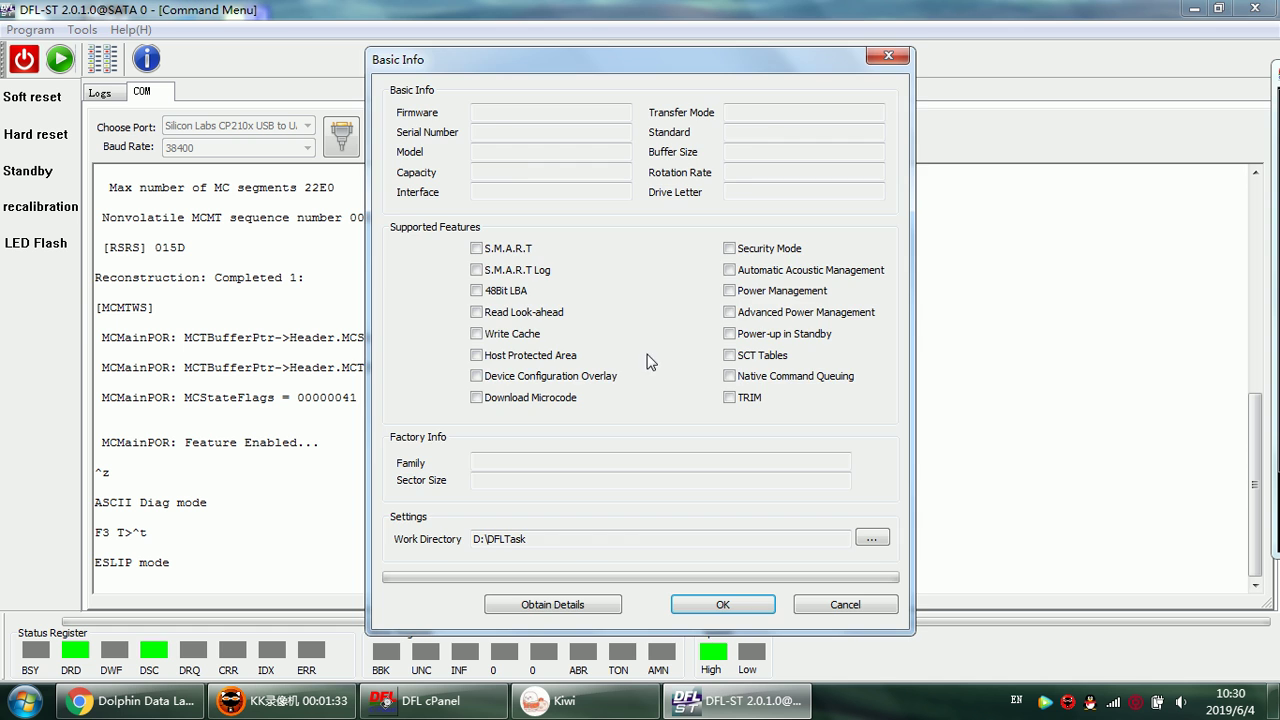
pyautogui.click(588, 605)
pyautogui.click(739, 605)
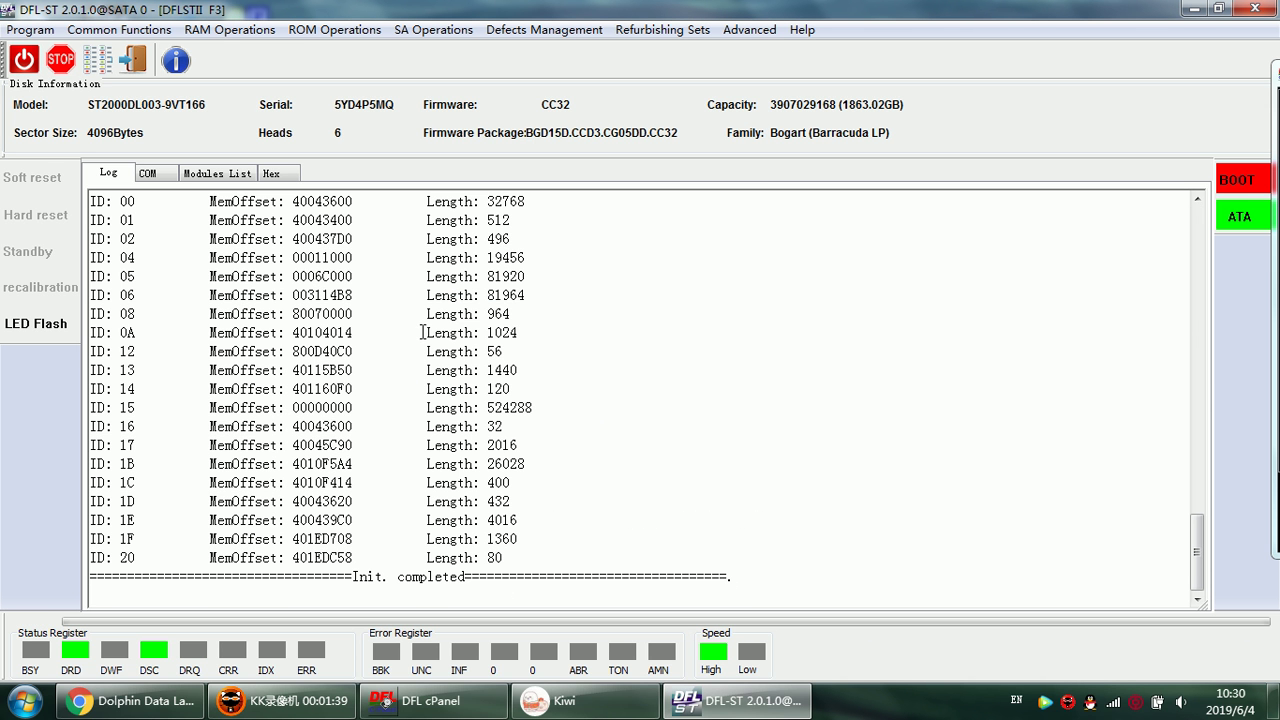
# Return to the COM terminal and place the cursor below the ESLIP mode line.
pyautogui.click(158, 176)
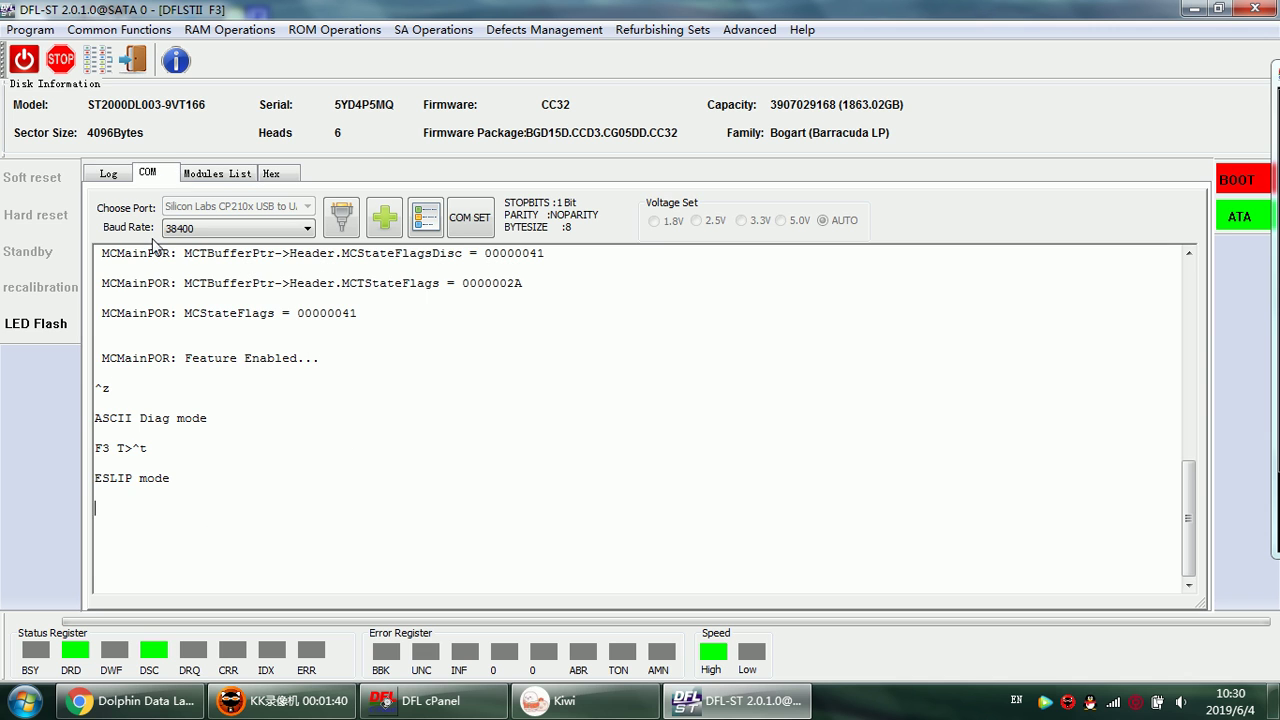
pyautogui.click(290, 469)
pyautogui.click(268, 490)
# Print the drive ID with Ctrl+L and highlight FamilyId 4F and PreampType A8 05.
pyautogui.hotkey('ctrl', 'z')
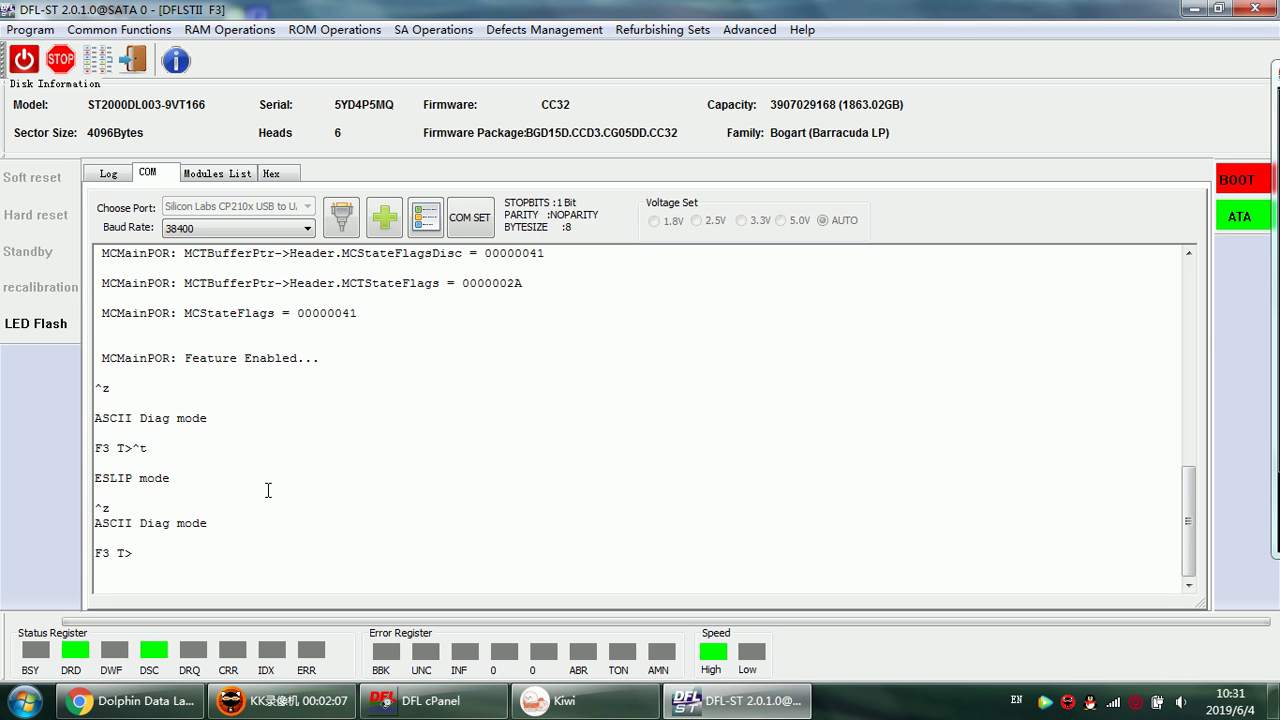
pyautogui.hotkey('ctrl', 'l')
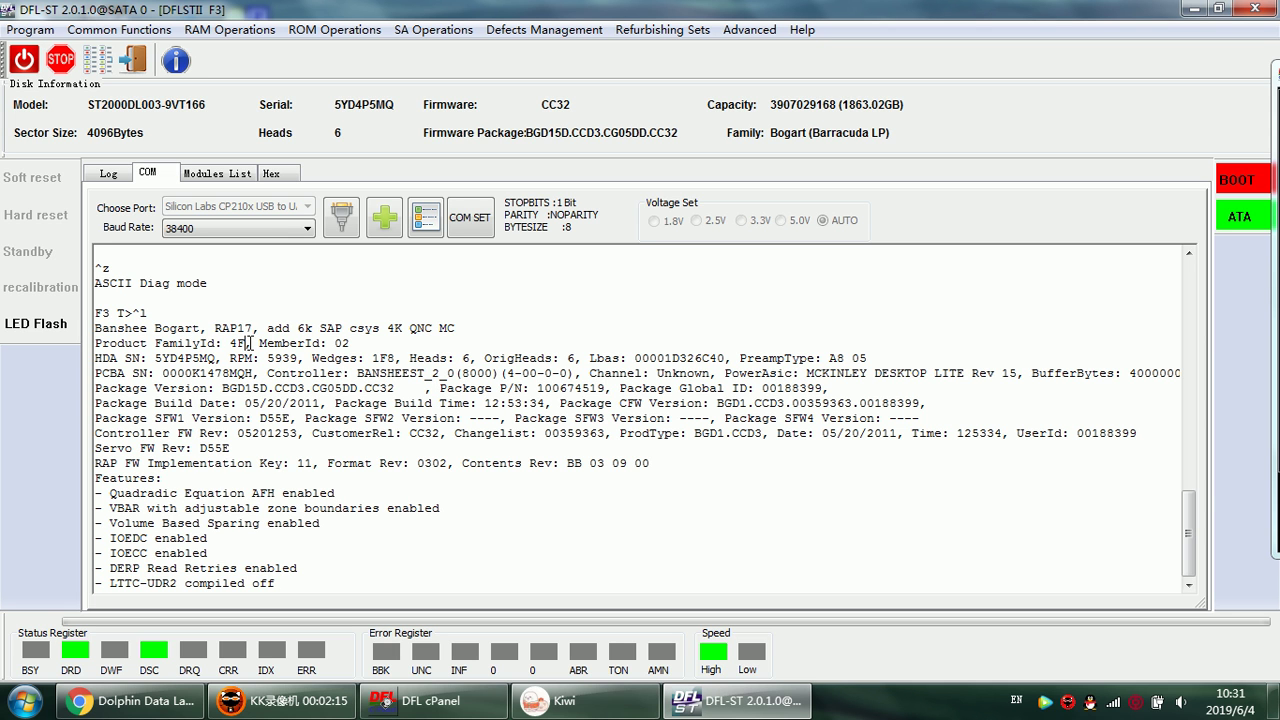
pyautogui.moveTo(246, 344); pyautogui.dragTo(94, 344)
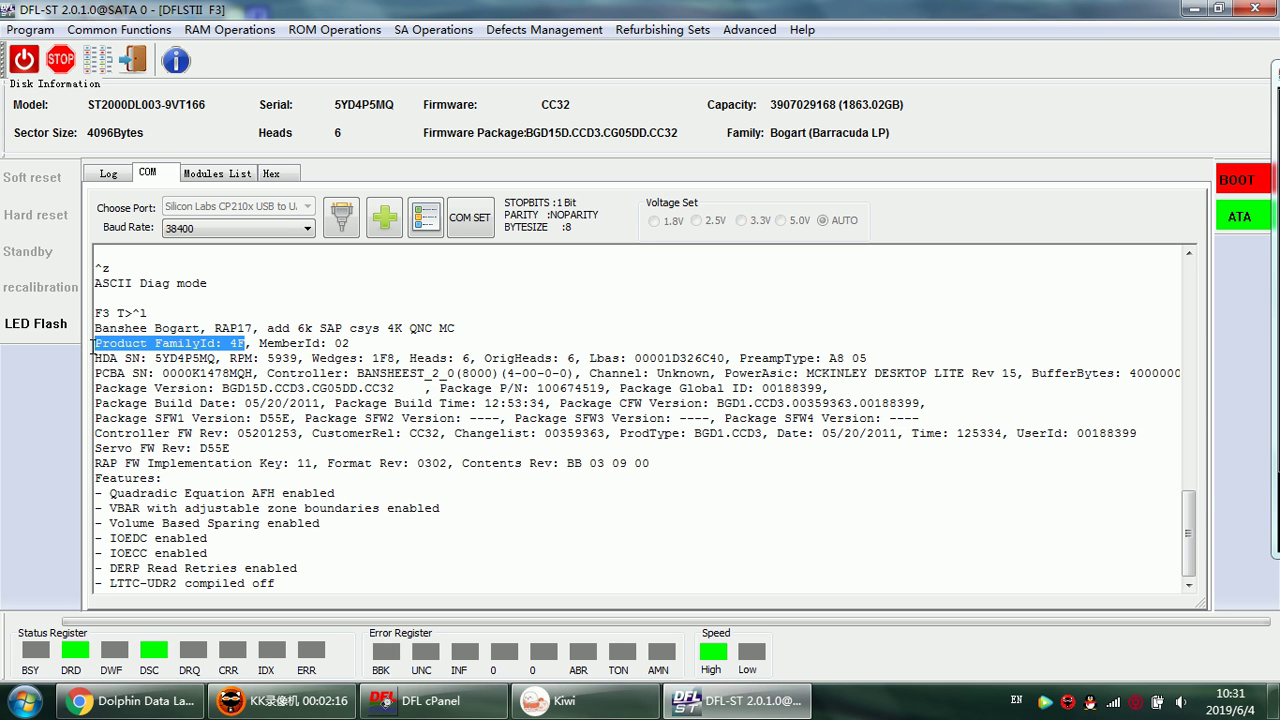
pyautogui.click(246, 344)
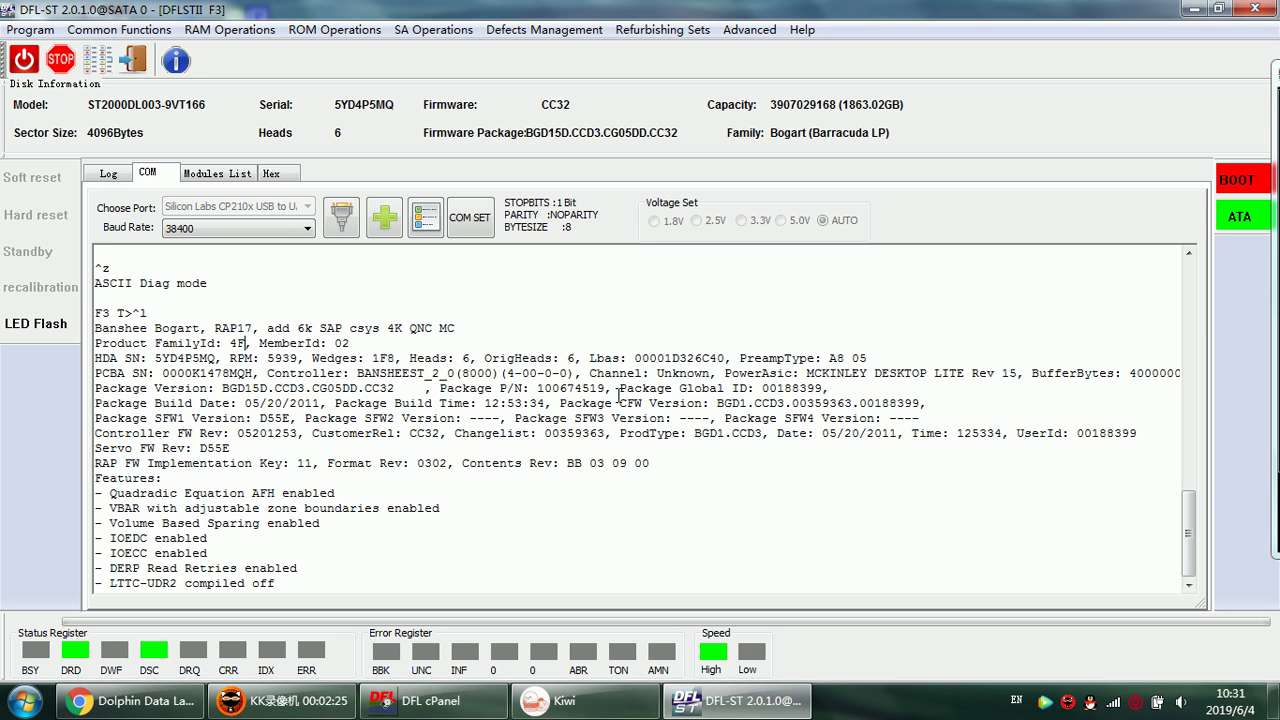
pyautogui.moveTo(740, 358); pyautogui.dragTo(876, 361)
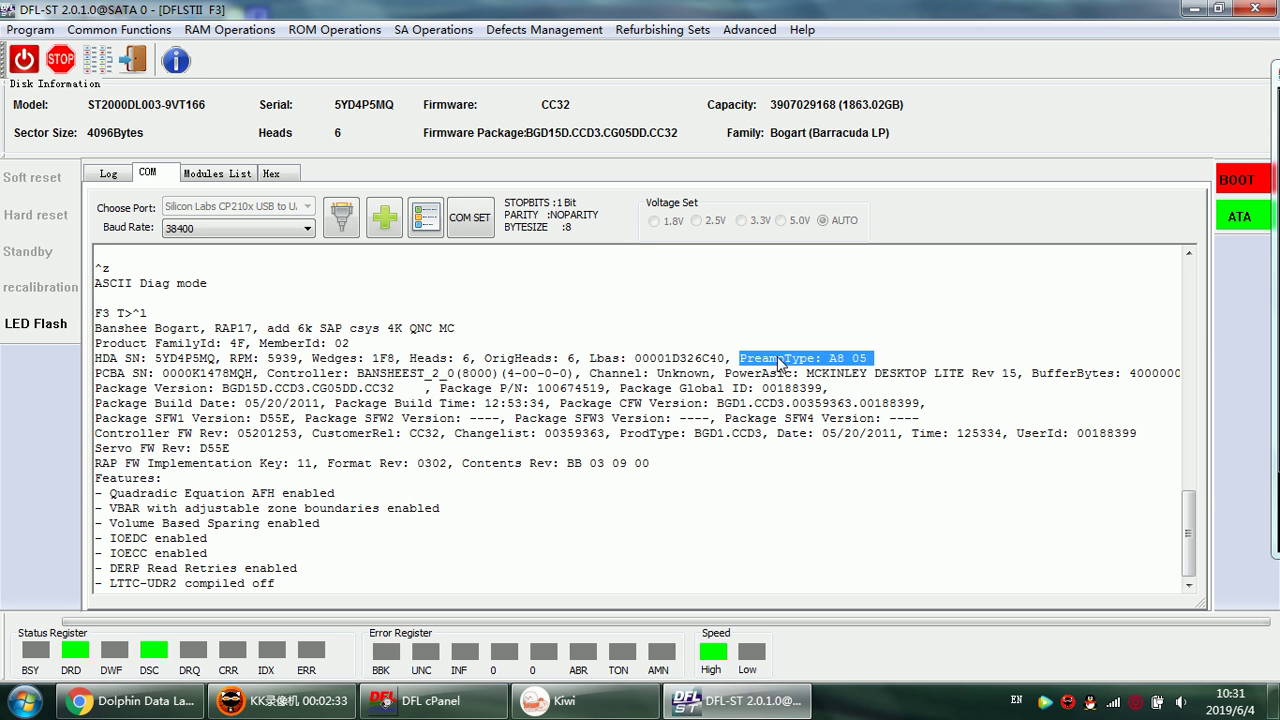
pyautogui.moveTo(867, 358); pyautogui.dragTo(741, 358)
pyautogui.click(181, 326)
pyautogui.doubleClick(181, 326)
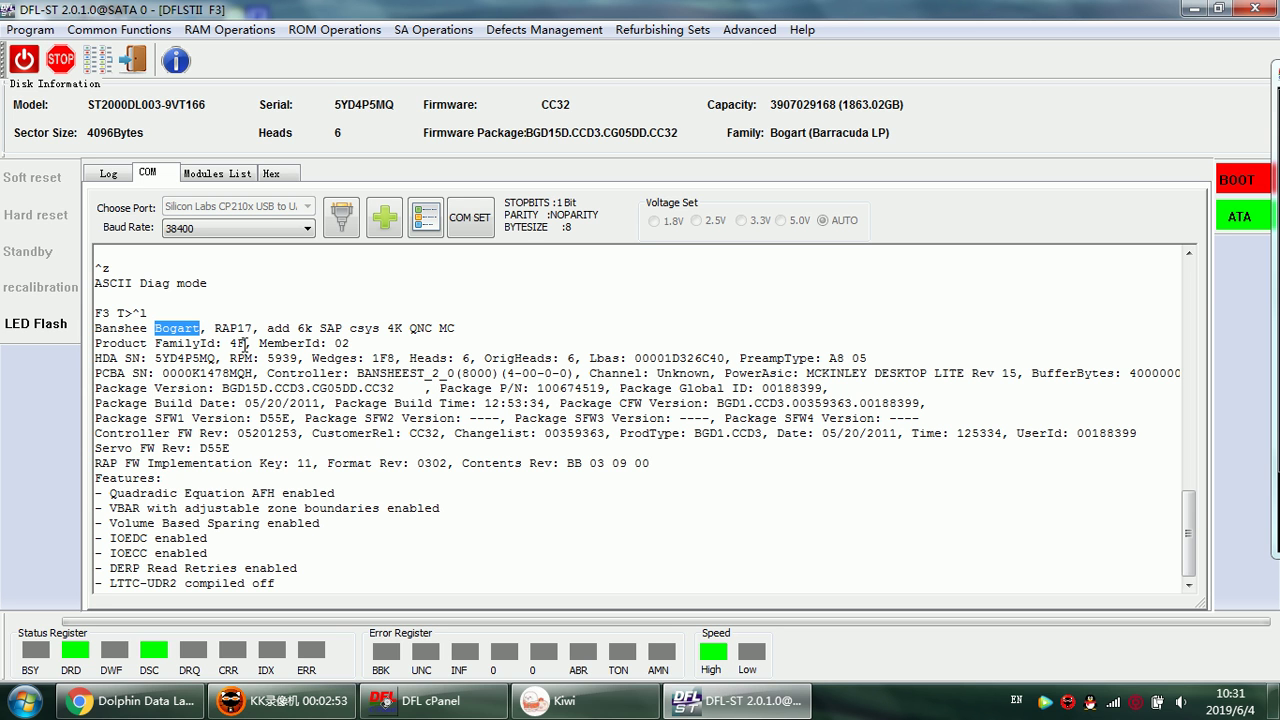
pyautogui.moveTo(246, 343); pyautogui.dragTo(108, 327)
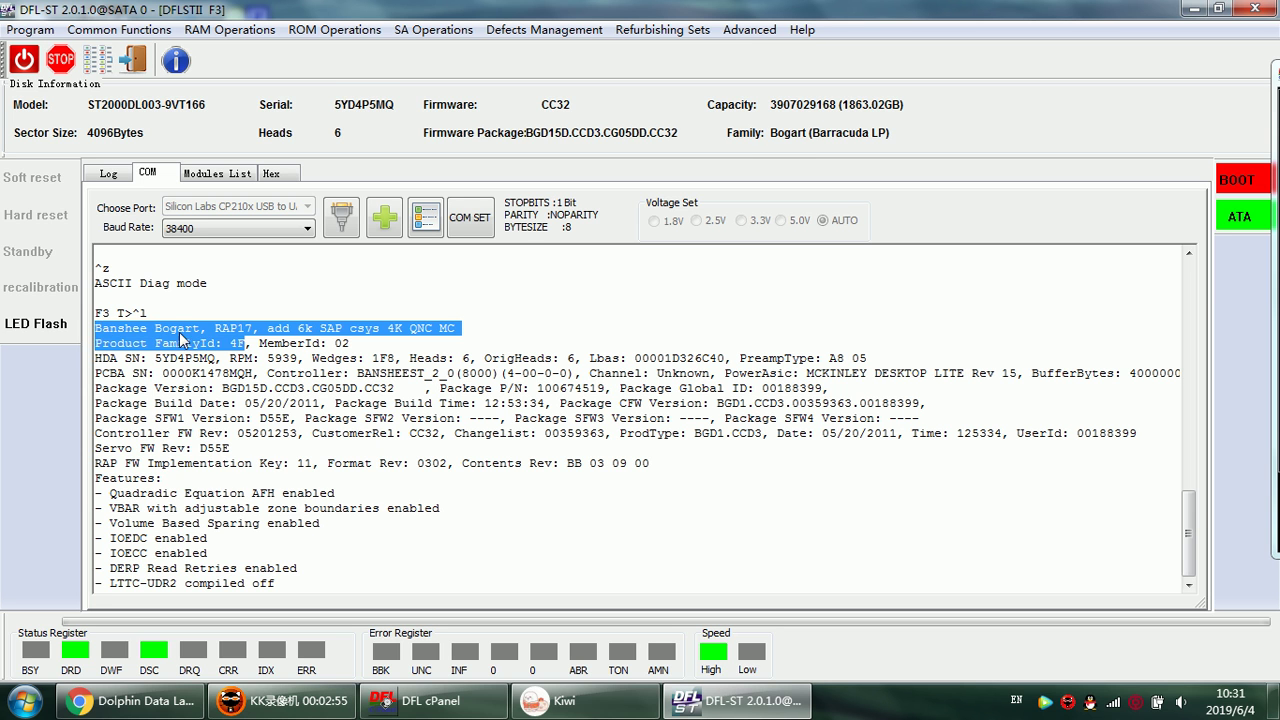
pyautogui.click(316, 343)
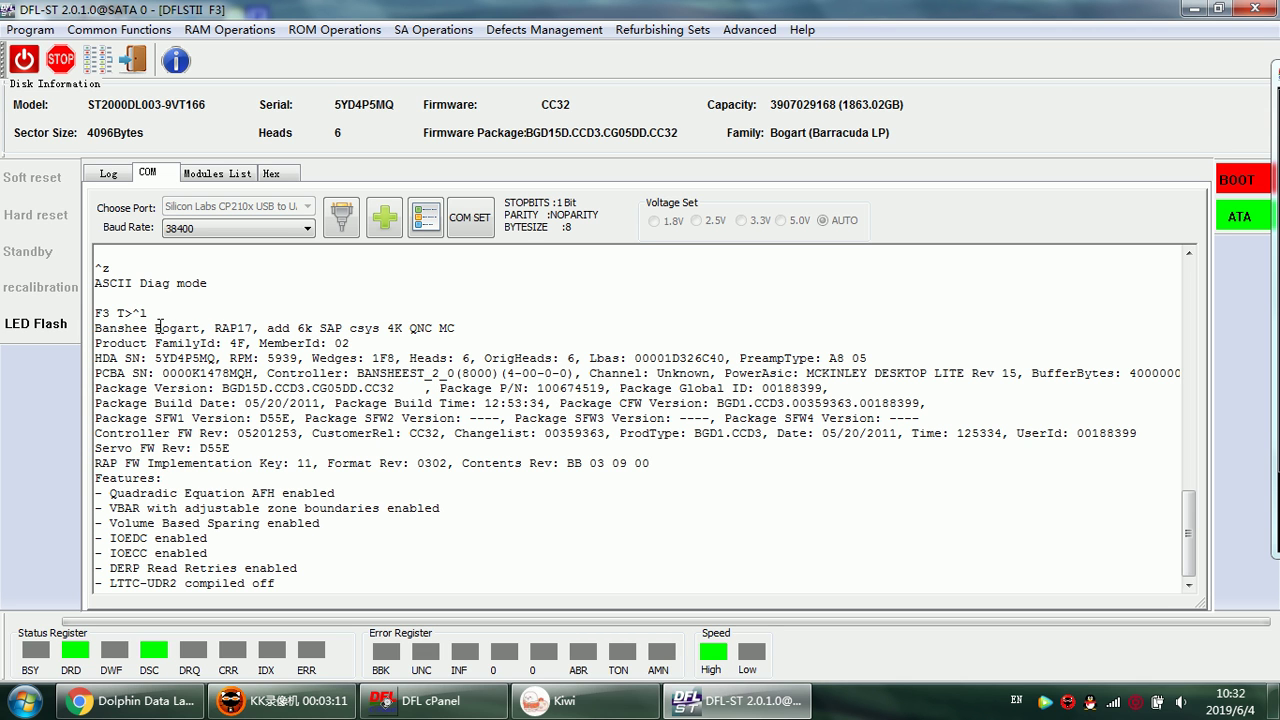
pyautogui.doubleClick(158, 327)
pyautogui.click(226, 355)
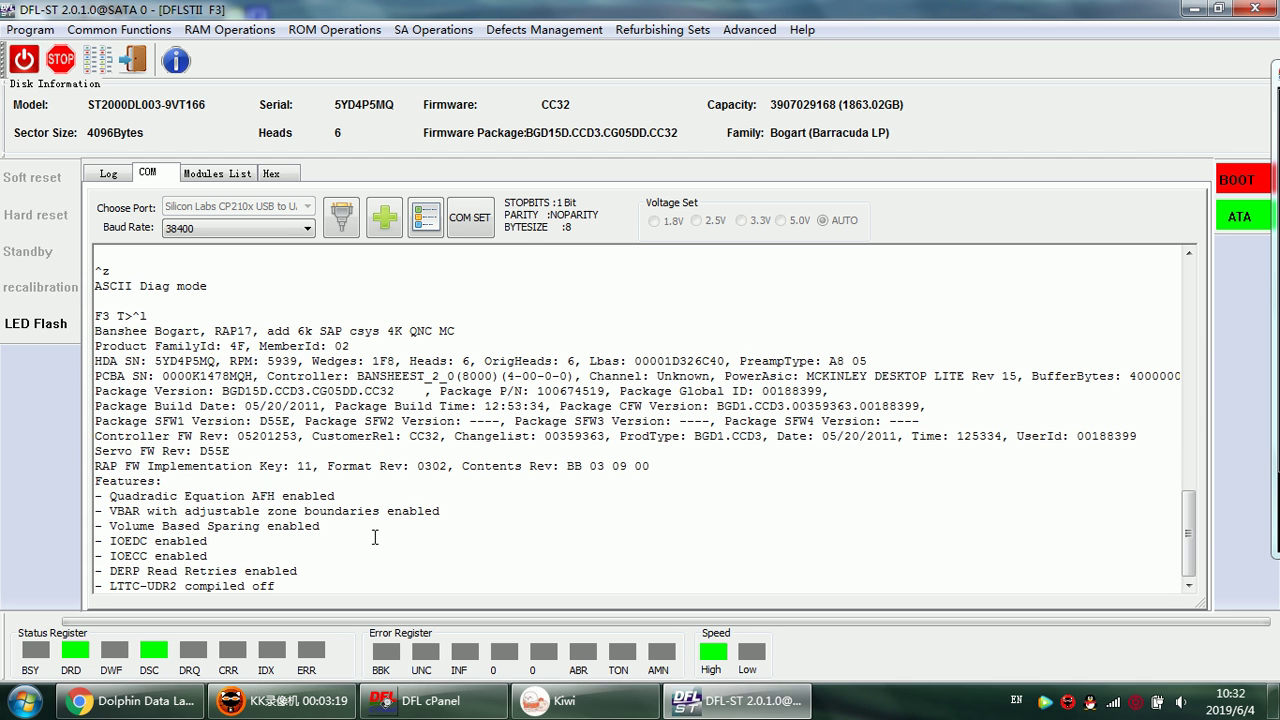
pyautogui.scroll(1, 376, 538)
pyautogui.scroll(2, 385, 528)
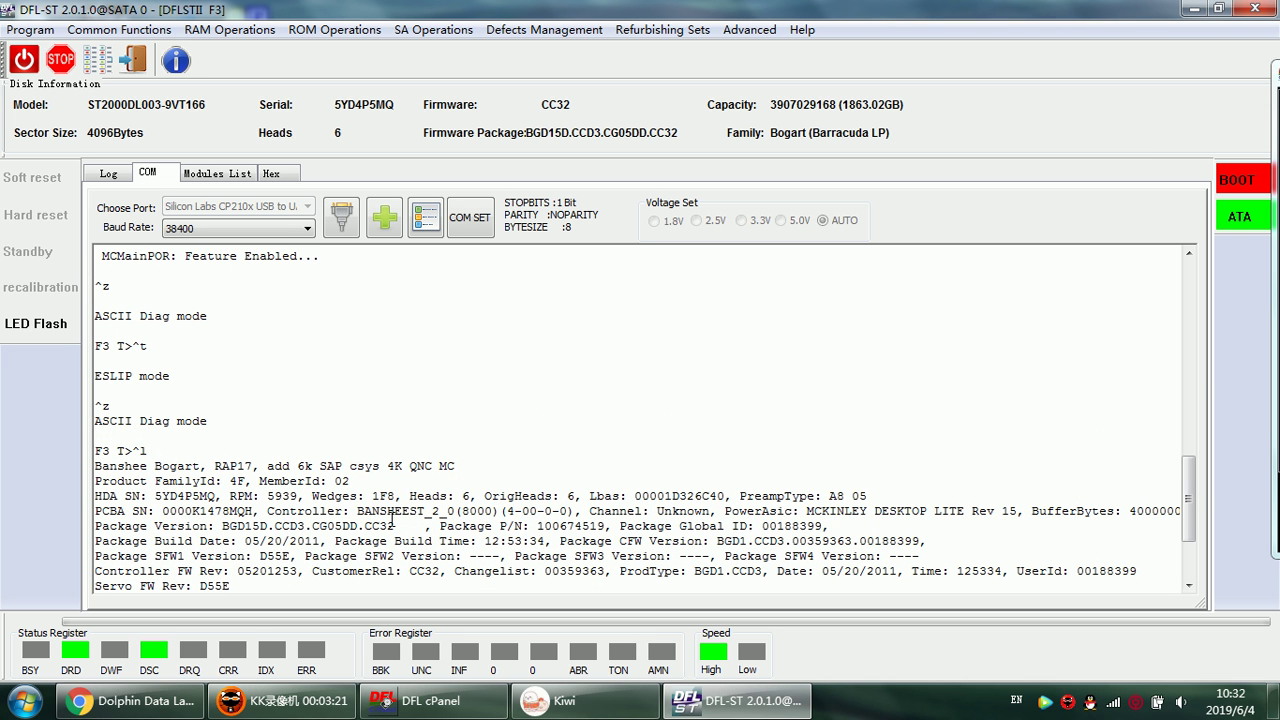